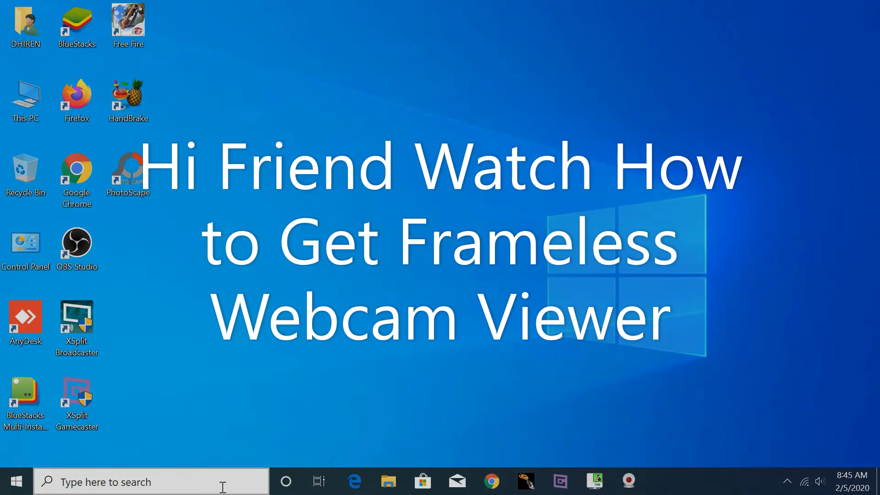
# - Switch to the Camera app and move its window toward the middle of the desktop
pyautogui.click(223, 485)
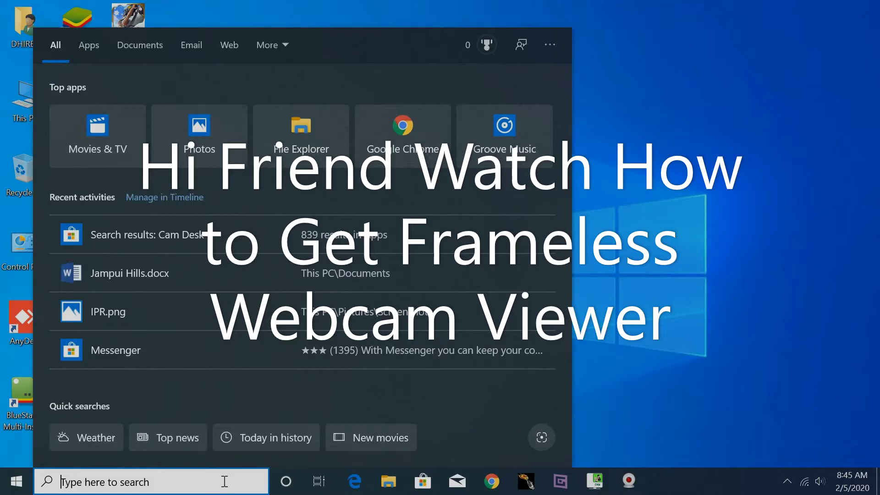
pyautogui.write('ca')
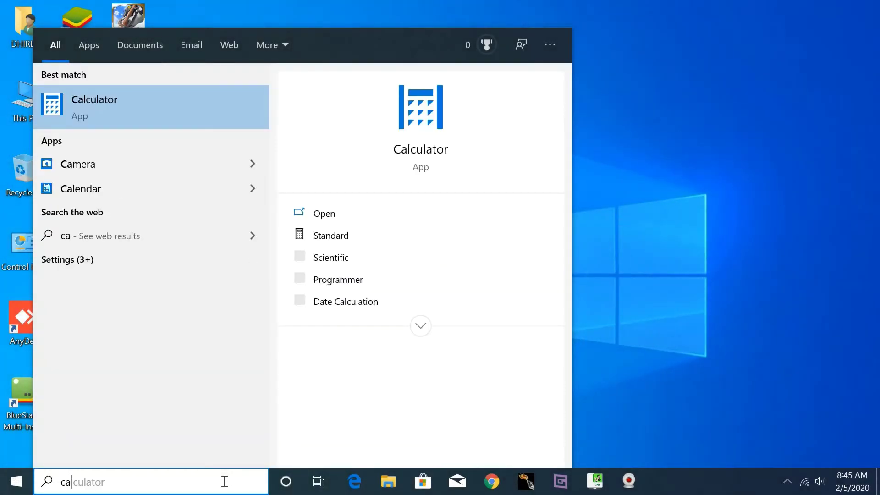
pyautogui.write('mera')
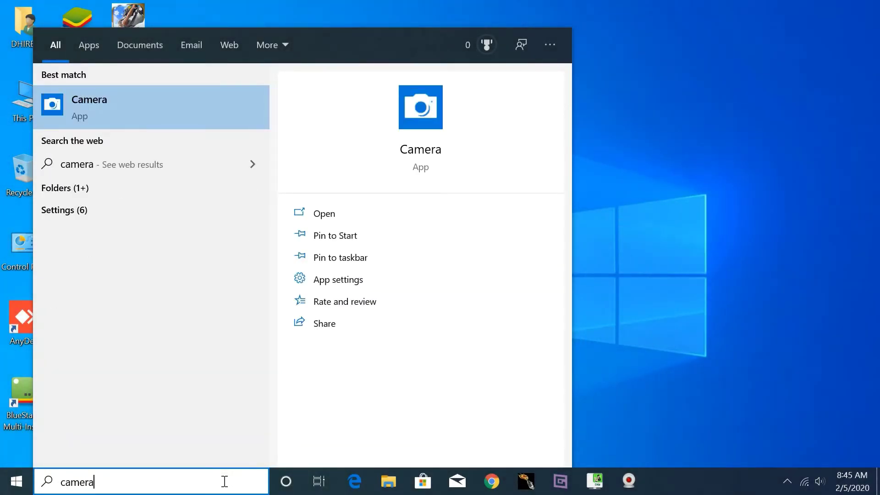
pyautogui.press('Return')
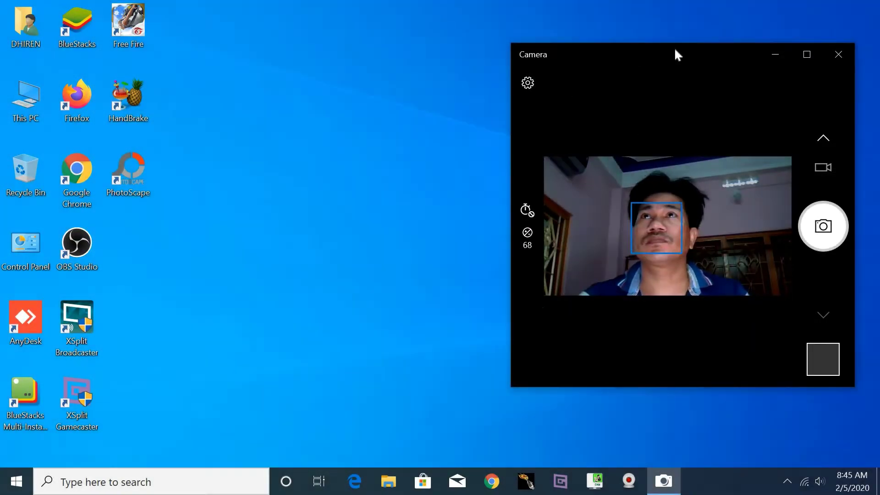
pyautogui.moveTo(676, 53); pyautogui.dragTo(323, 65)
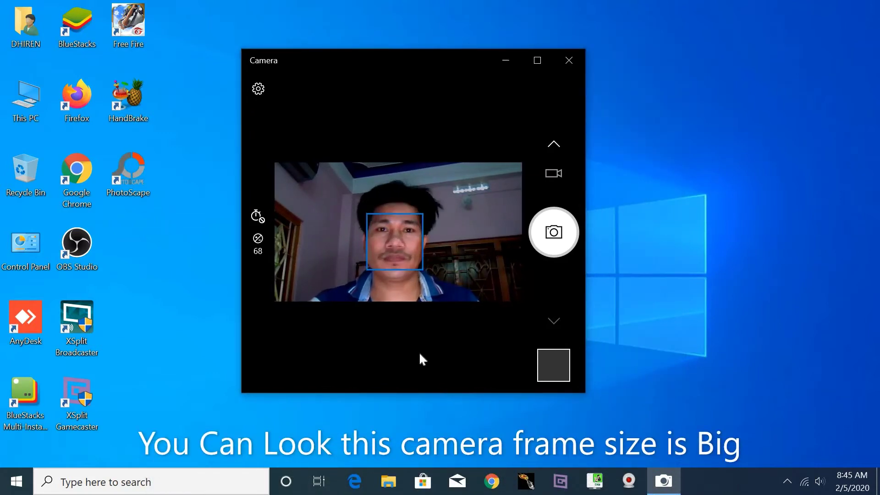
pyautogui.moveTo(430, 59); pyautogui.dragTo(429, 94)
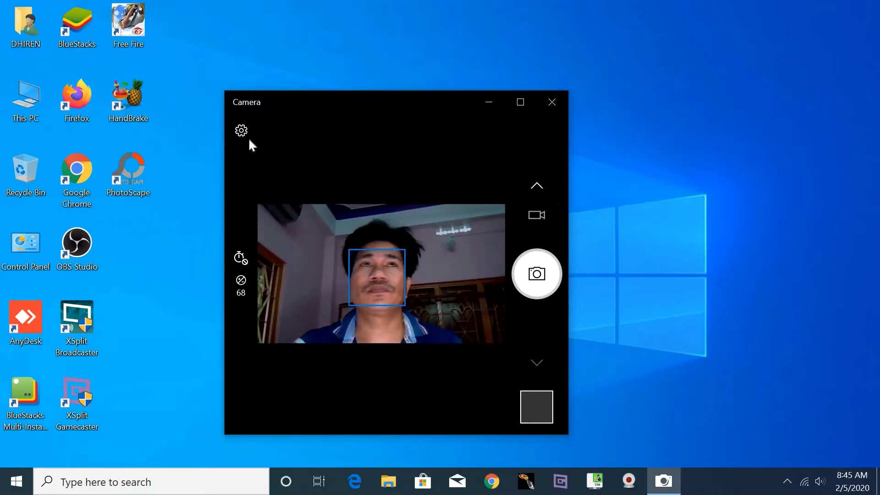
# - Check the Camera app's video mode and its photo, video and related settings, and close the app
pyautogui.click(533, 217)
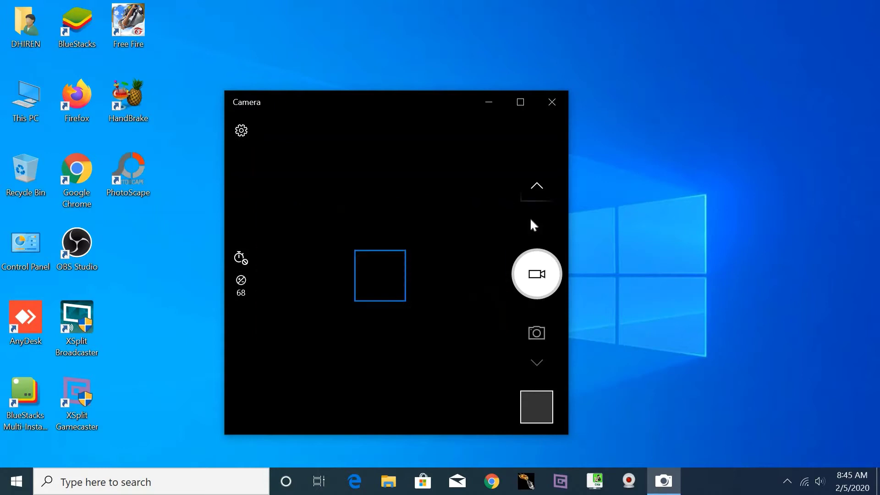
pyautogui.click(542, 335)
pyautogui.click(242, 129)
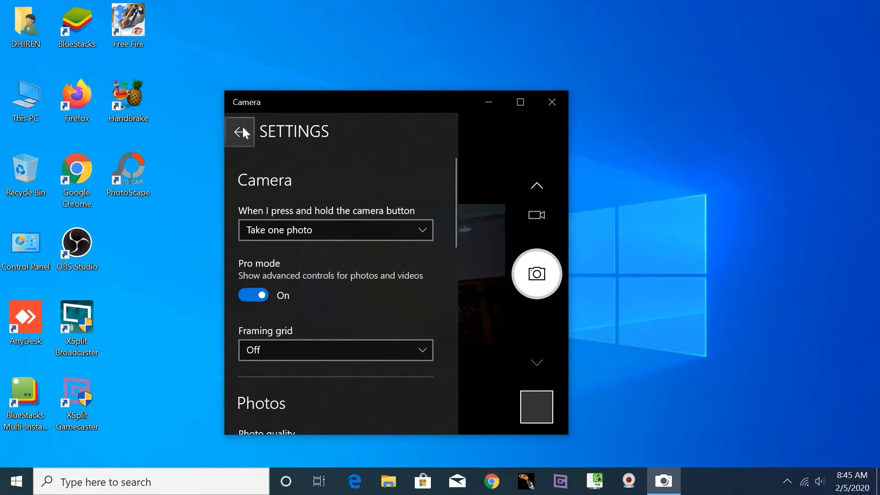
pyautogui.scroll(-5, 346, 307)
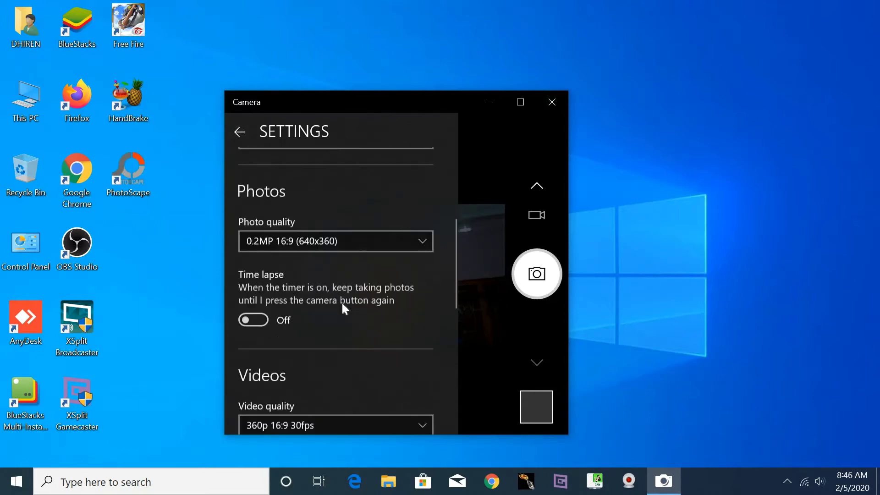
pyautogui.scroll(-10, 357, 332)
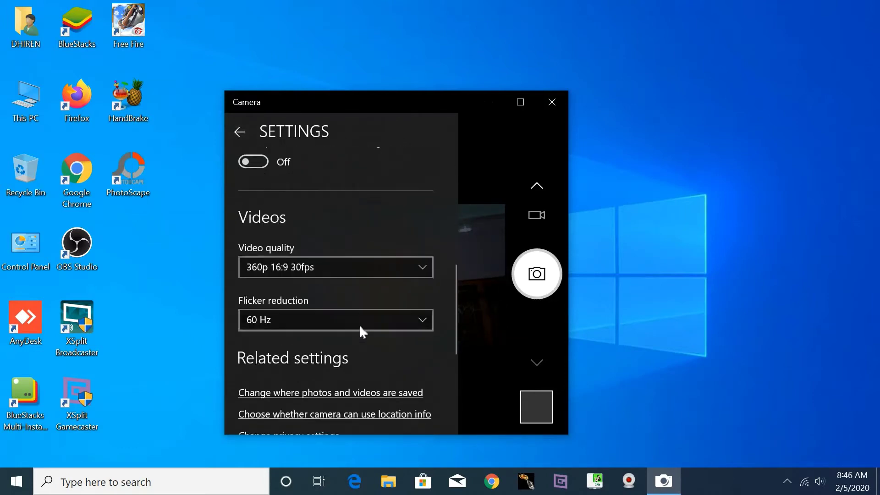
pyautogui.click(493, 143)
pyautogui.click(550, 107)
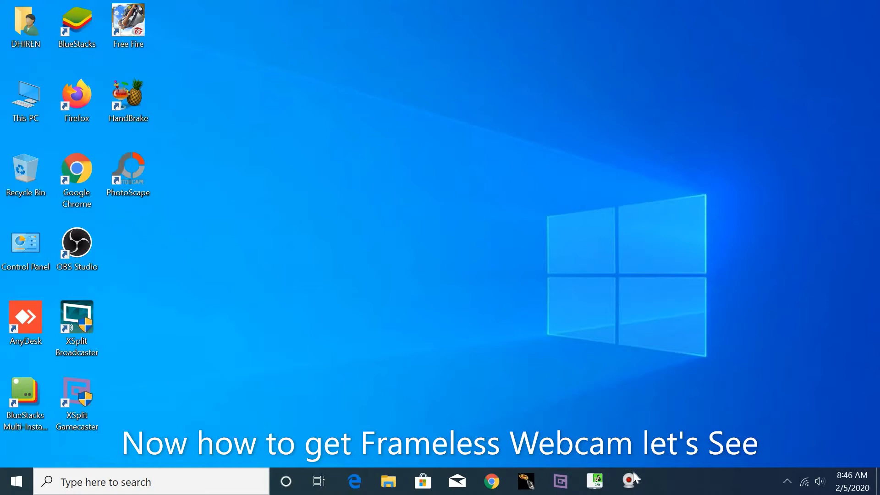
# - Switch to the frameless webcam viewer with Logitech Webcam C100 as video device and place its picture at the desktop's lower middle
pyautogui.click(633, 484)
pyautogui.click(384, 213)
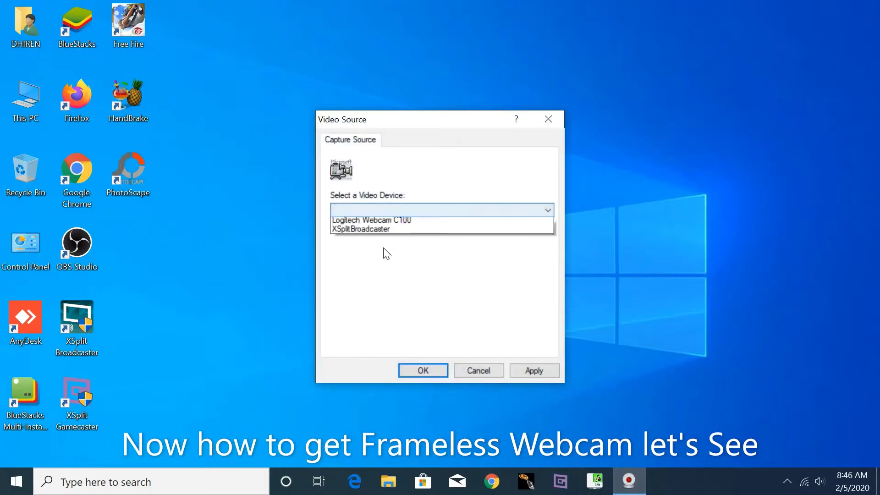
pyautogui.click(380, 224)
pyautogui.click(440, 370)
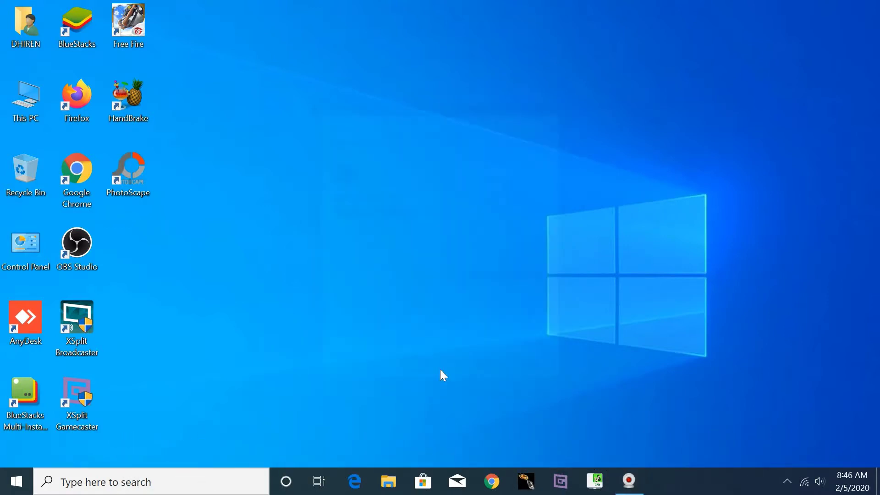
pyautogui.moveTo(217, 108); pyautogui.dragTo(444, 333)
# - Try the High Definition format in the webcam viewer's preferences, return to Standard and close the preferences
pyautogui.rightClick(449, 320)
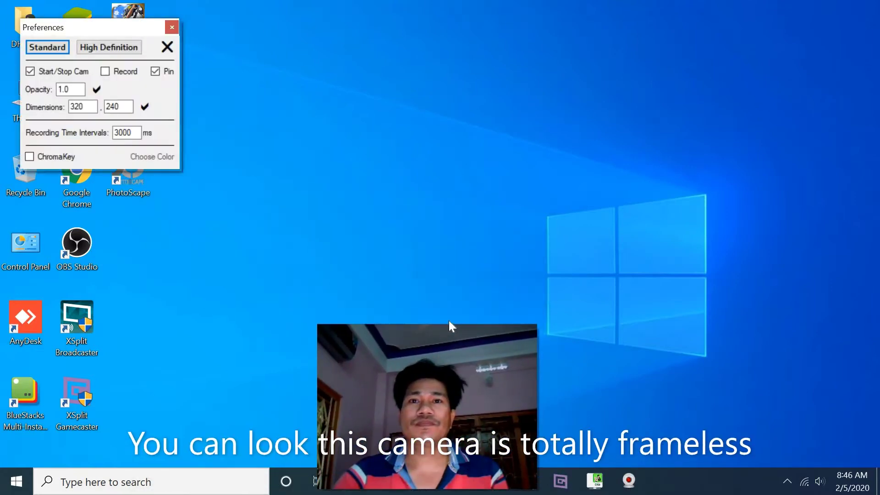
pyautogui.click(118, 50)
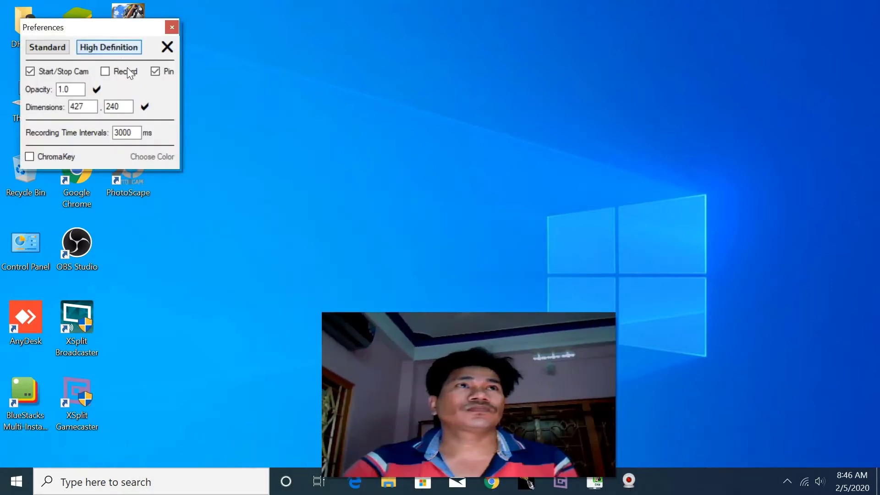
pyautogui.click(58, 51)
pyautogui.click(252, 122)
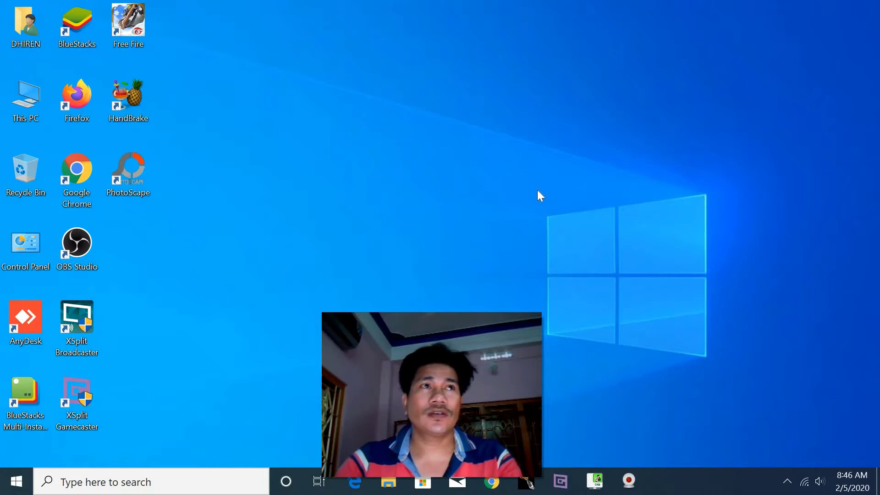
# - Switch to the Microsoft Store and search it for "frame less webcam"
pyautogui.click(189, 480)
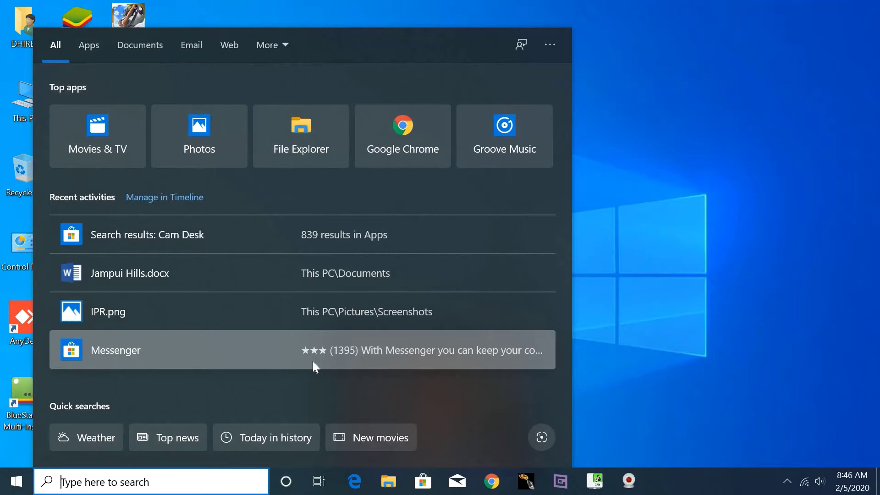
pyautogui.click(815, 208)
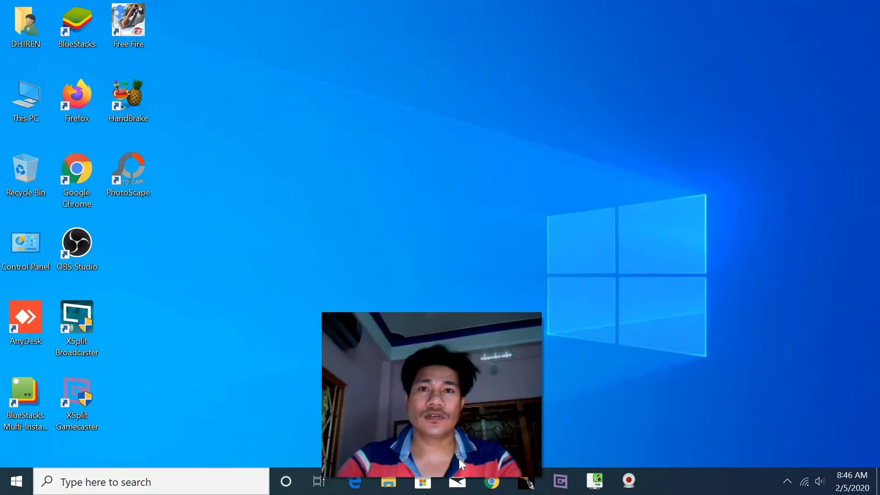
pyautogui.click(430, 488)
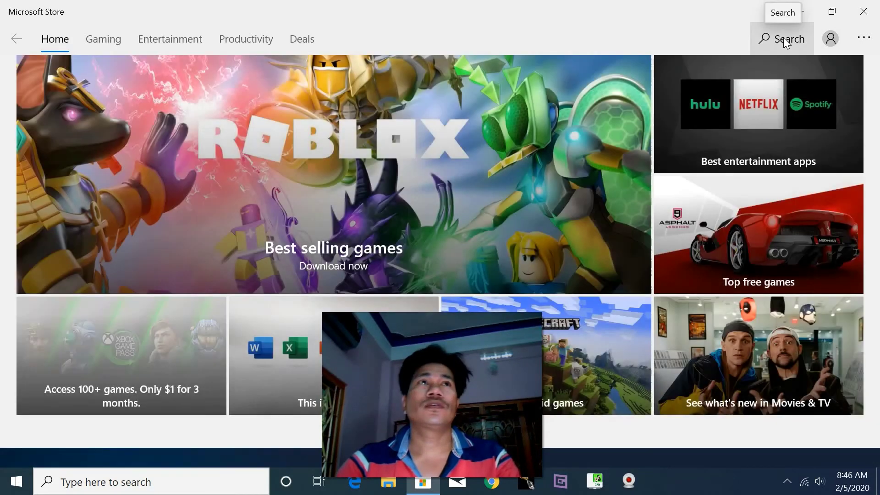
pyautogui.click(786, 41)
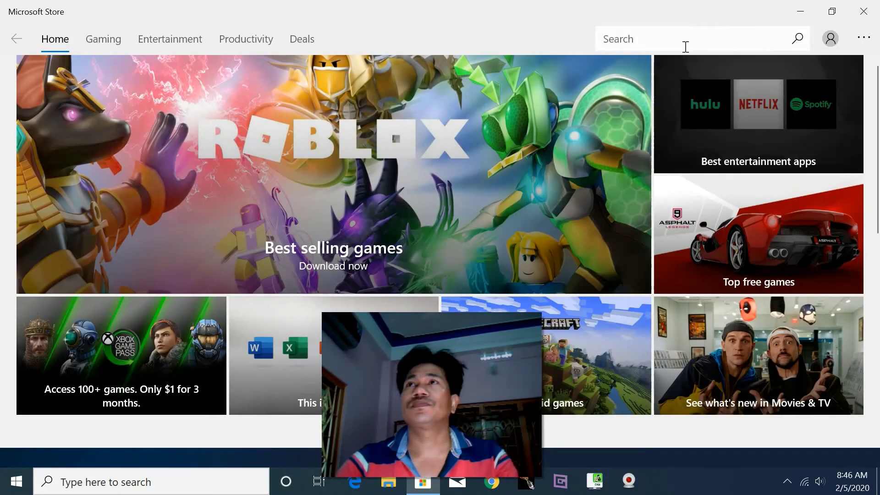
pyautogui.click(659, 37)
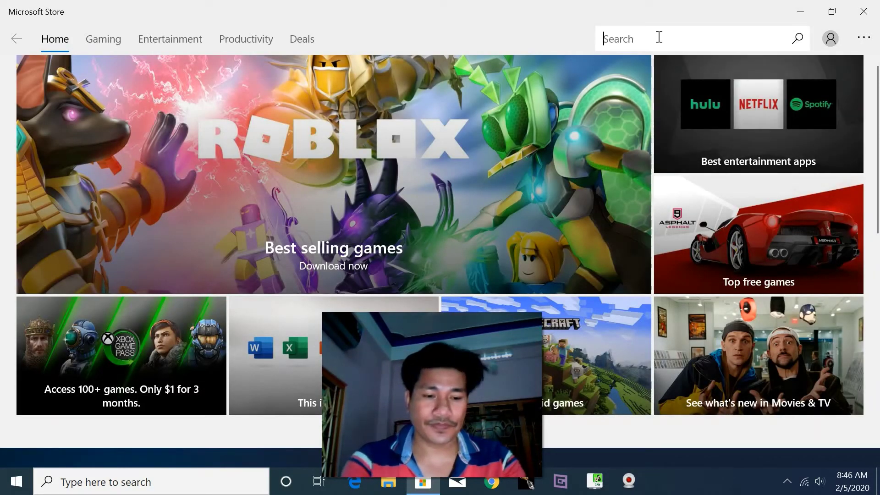
pyautogui.write('web')
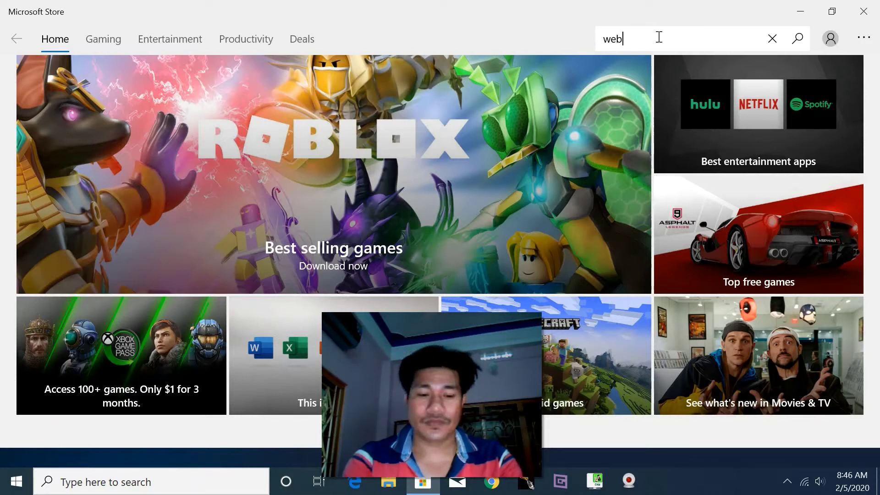
pyautogui.write('cam')
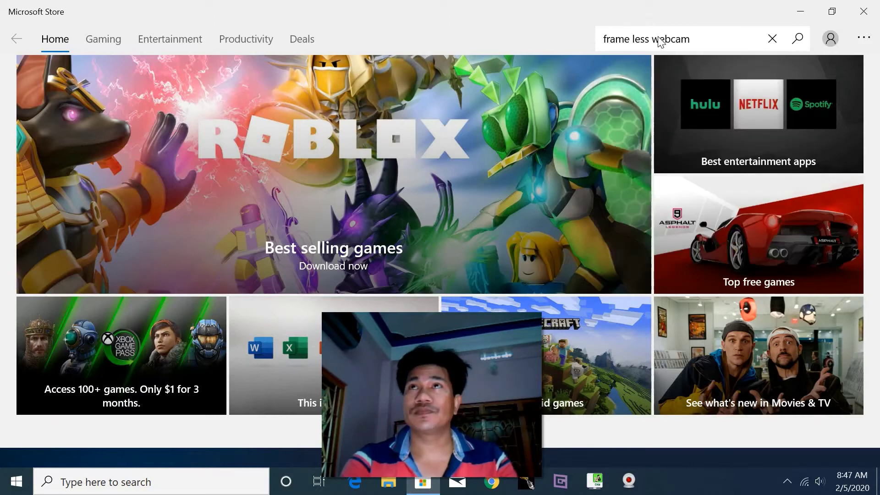
pyautogui.press('Return')
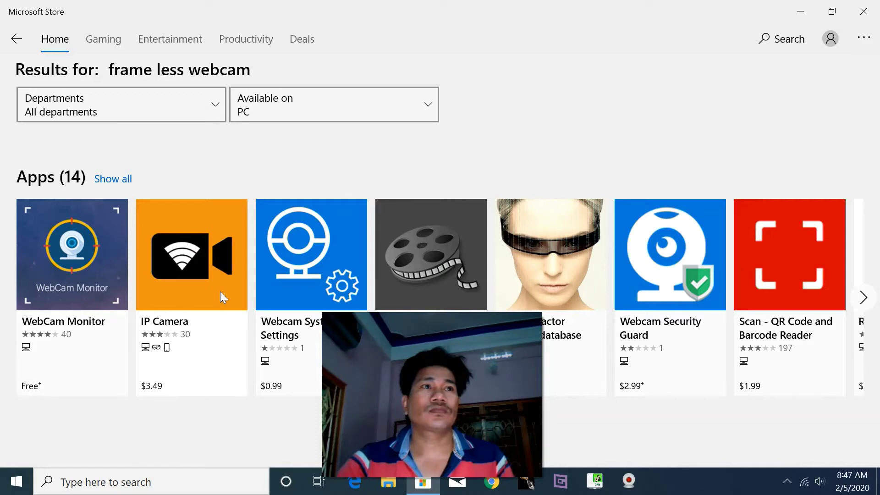
# - Correct the store search to "frameless webcam", run it and close the Microsoft Store
pyautogui.click(782, 38)
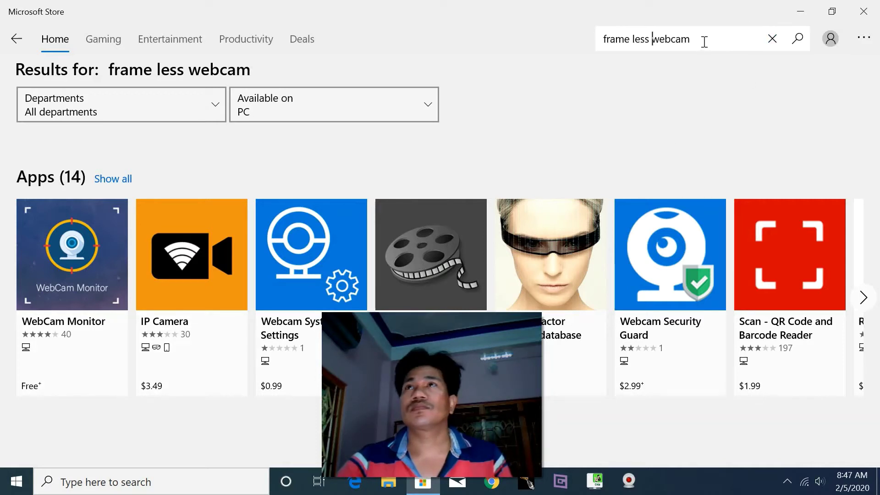
pyautogui.moveTo(704, 40); pyautogui.dragTo(612, 44)
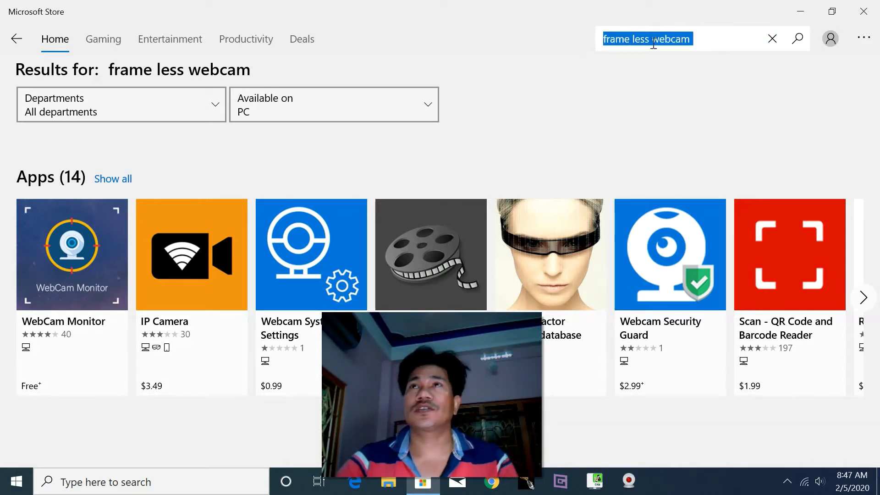
pyautogui.click(633, 39)
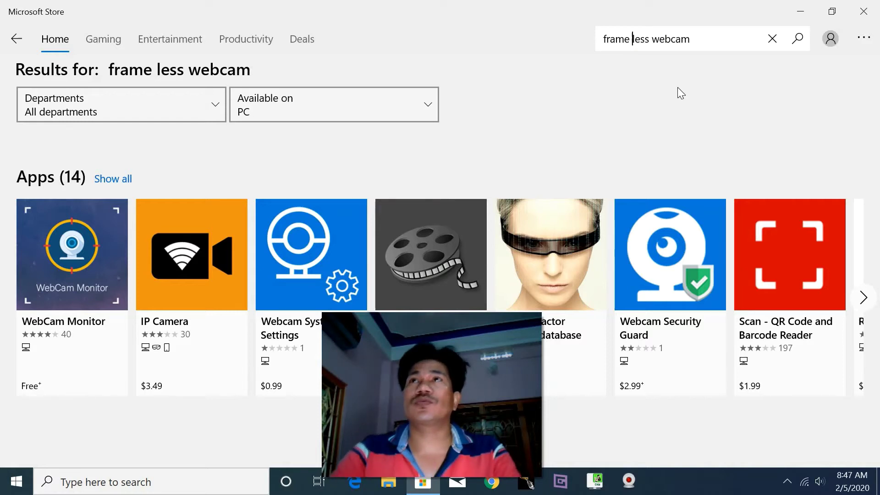
pyautogui.press('BackSpace')
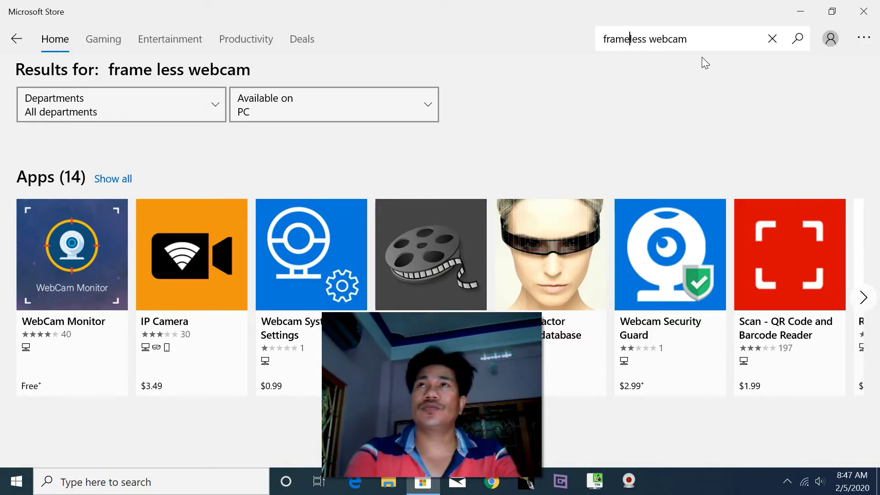
pyautogui.press('Return')
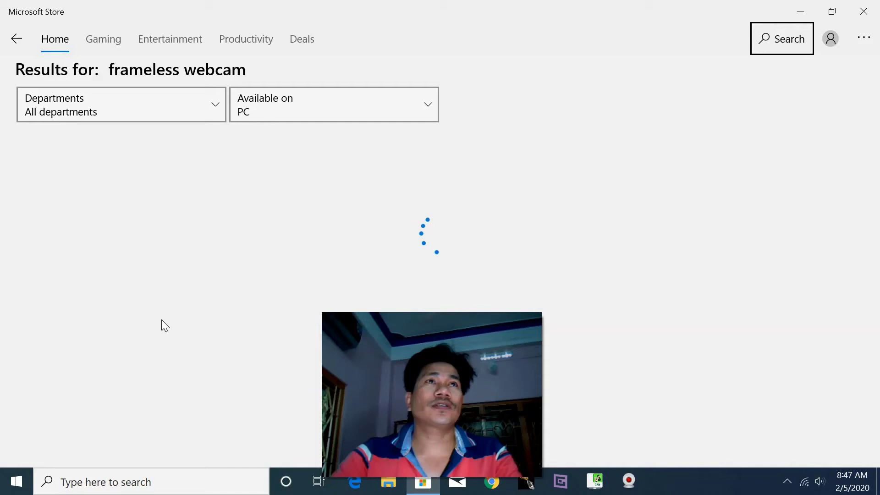
pyautogui.click(861, 6)
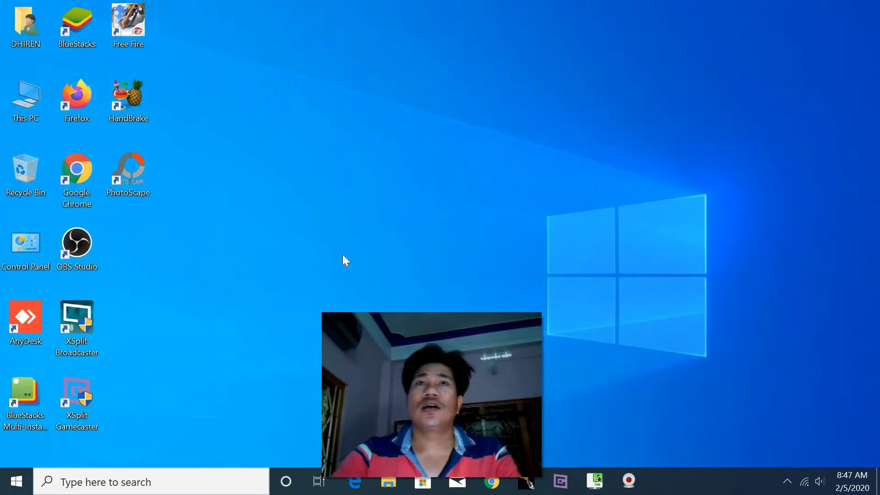
# - Switch to Google Chrome, maximise its window and load google.com
pyautogui.doubleClick(89, 179)
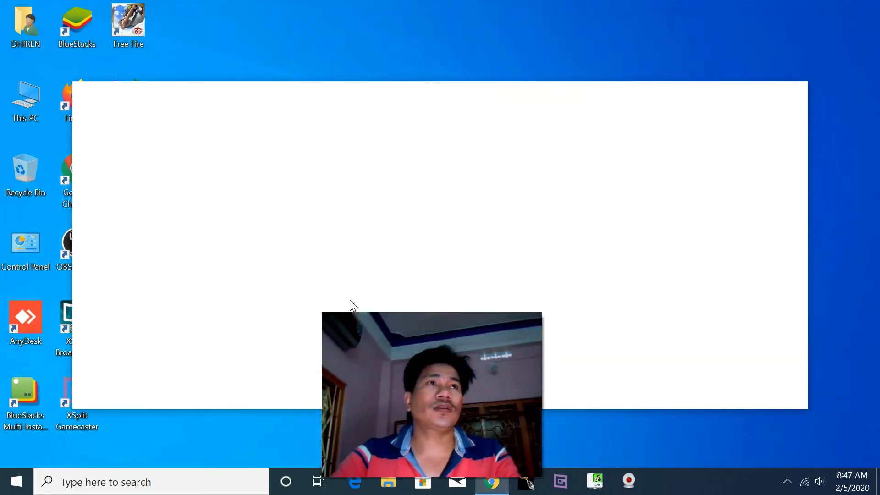
pyautogui.click(761, 92)
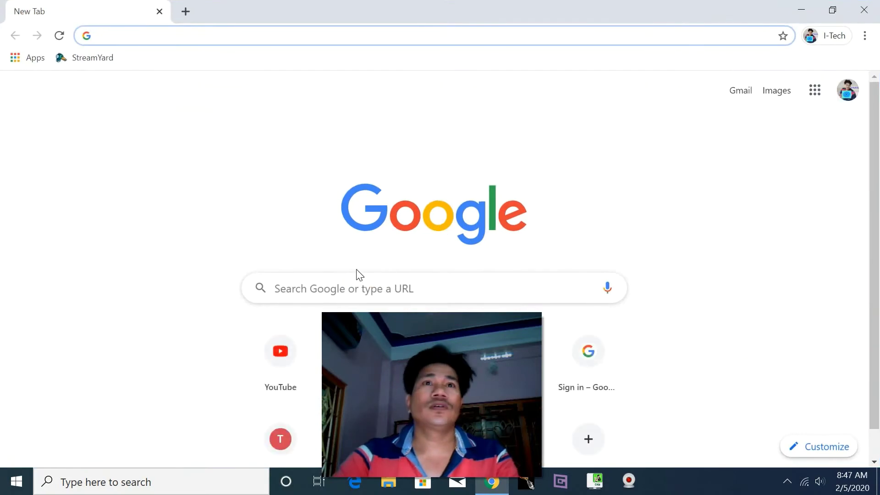
pyautogui.write('google.com')
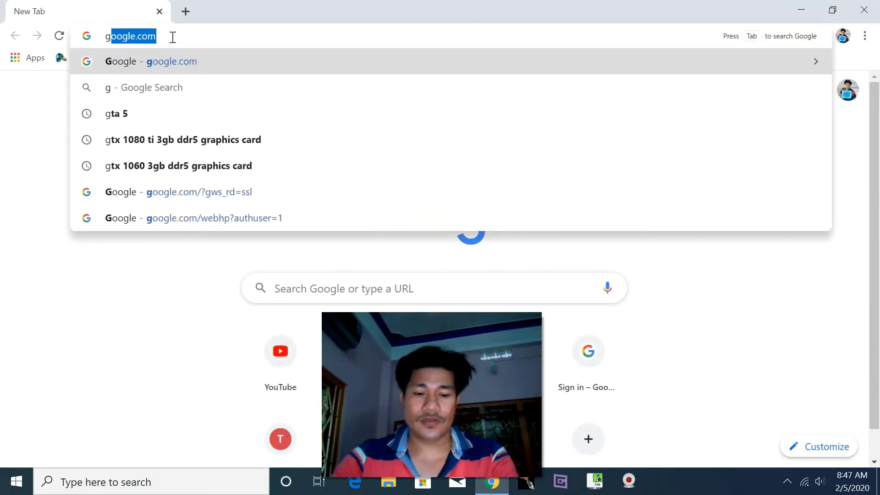
pyautogui.press('Return')
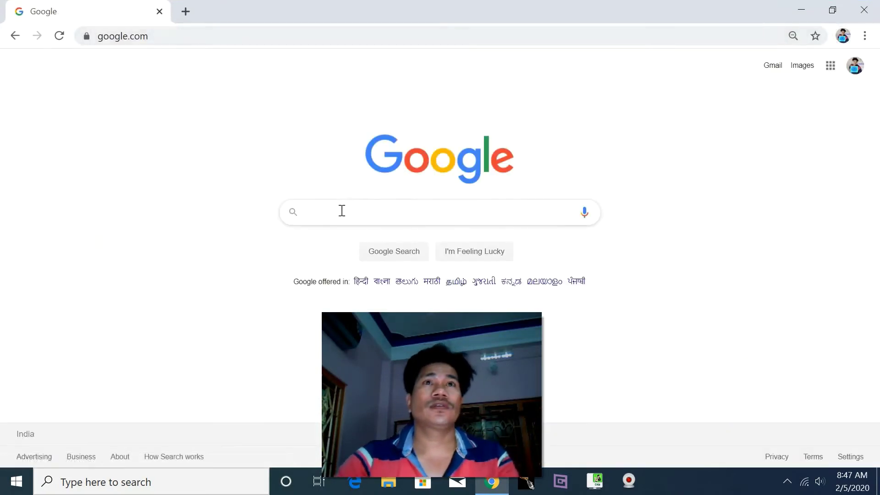
# - Search Google for "CamDesk" and open the CamDesk website at michaelsboost.com/CamDesk
pyautogui.click(342, 209)
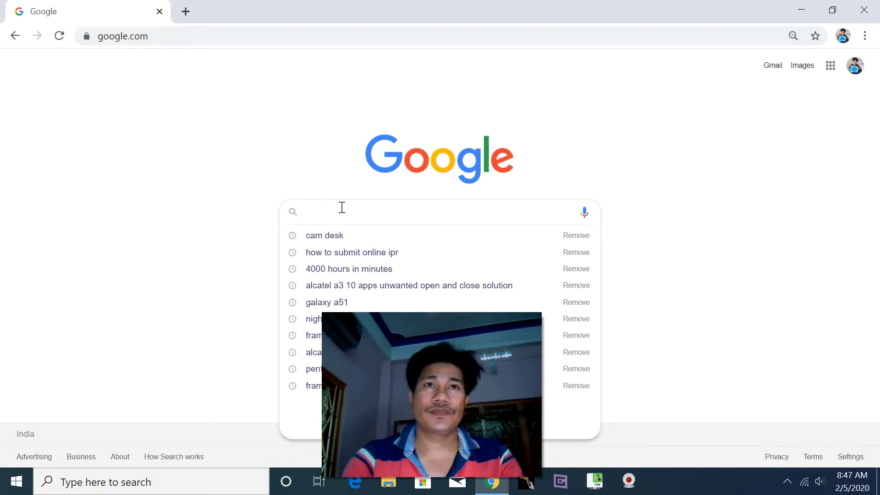
pyautogui.write('Cam')
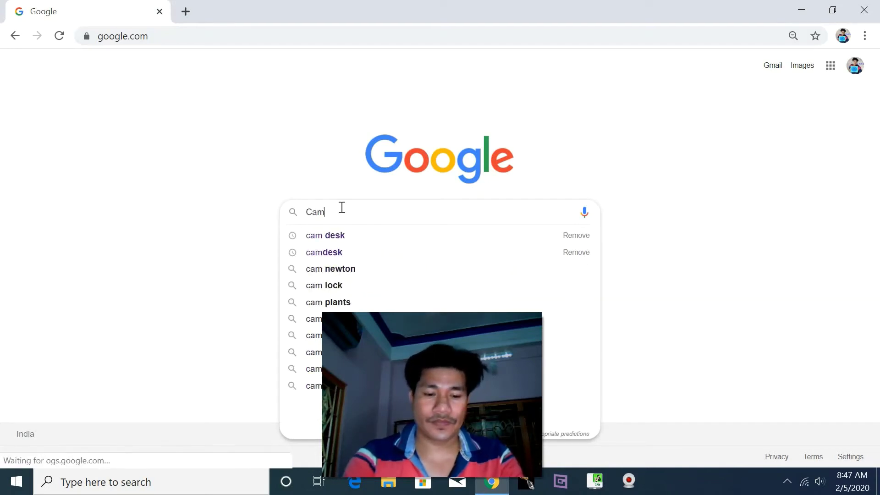
pyautogui.write('Desk')
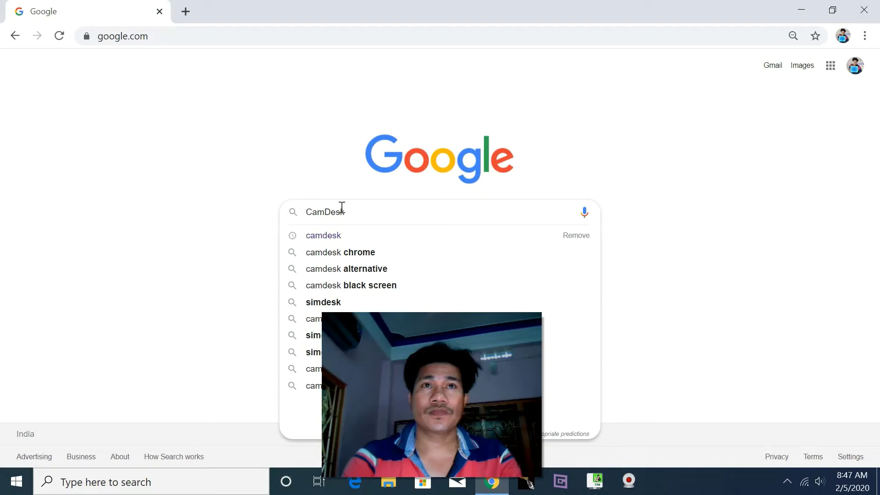
pyautogui.press('Return')
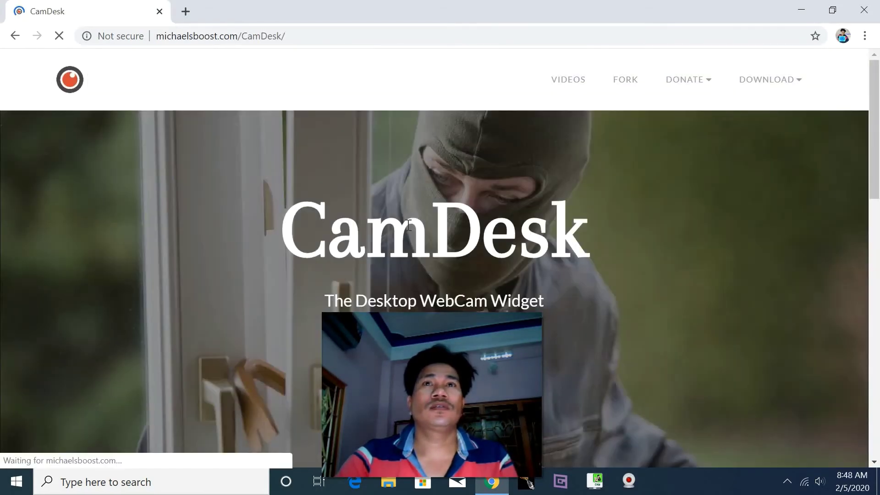
# - Download the CamDesk zip archive through the main download link on the CamDesk website
pyautogui.scroll(-1, 409, 223)
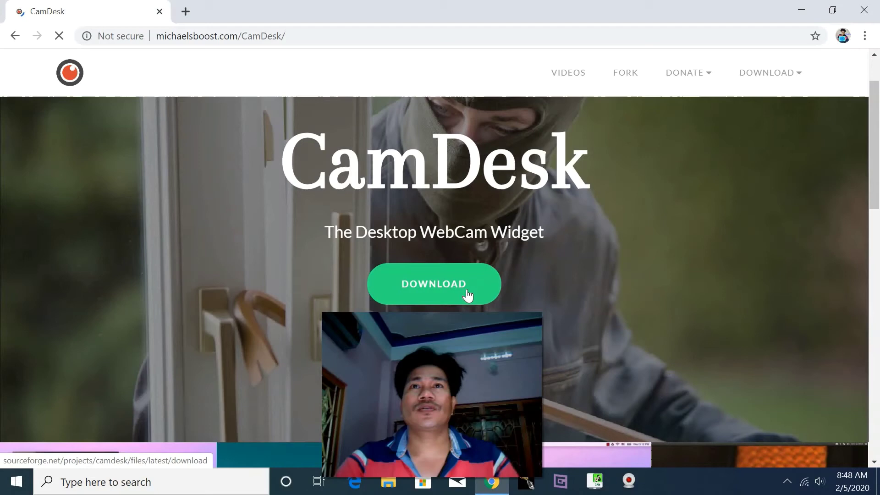
pyautogui.scroll(-3, 461, 232)
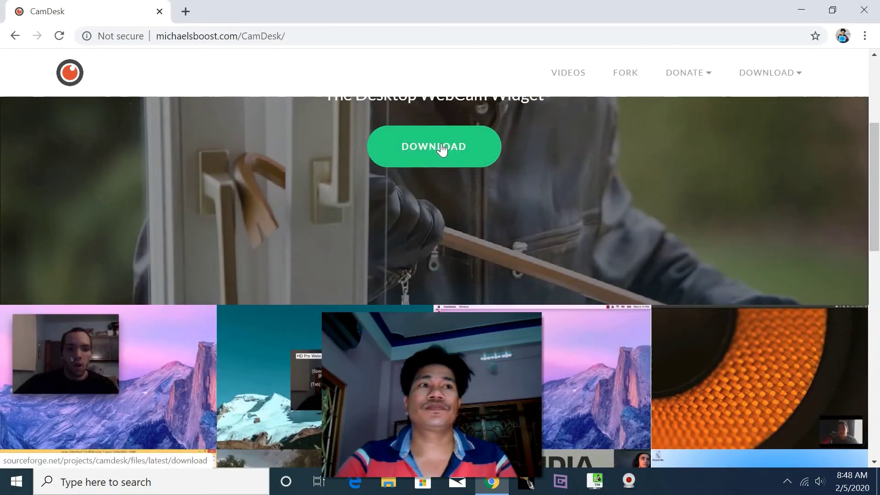
pyautogui.click(441, 149)
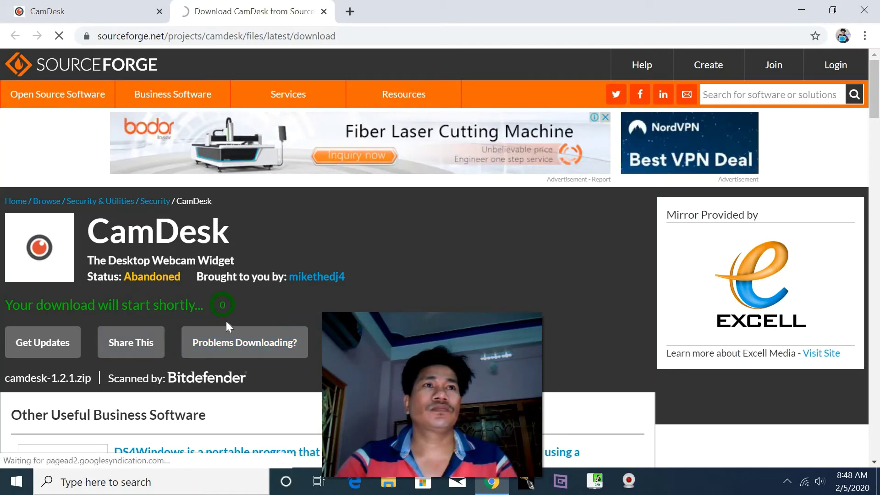
pyautogui.scroll(-2, 215, 316)
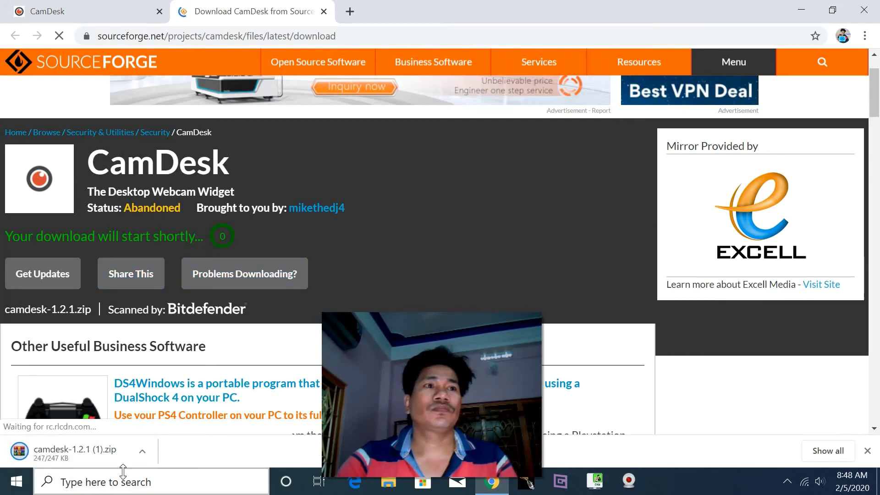
# - Show the downloaded camdesk-1.2.1 (1) archive in its folder and extract its files into Downloads, moving the webcam picture off the extraction dialog
pyautogui.click(152, 449)
pyautogui.click(191, 404)
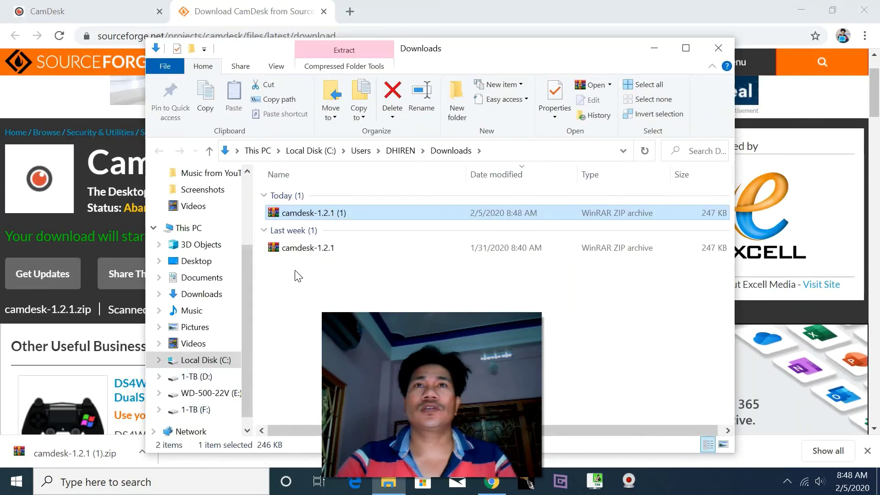
pyautogui.rightClick(330, 213)
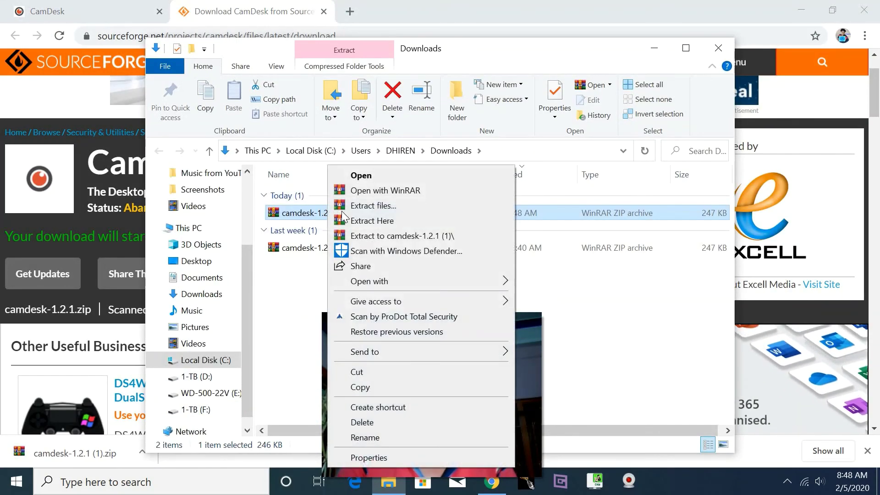
pyautogui.click(391, 205)
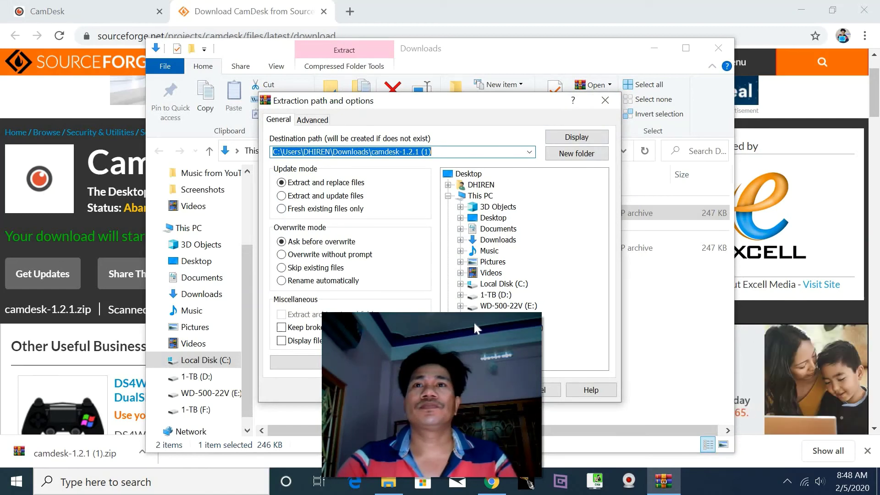
pyautogui.moveTo(474, 321); pyautogui.dragTo(777, 305)
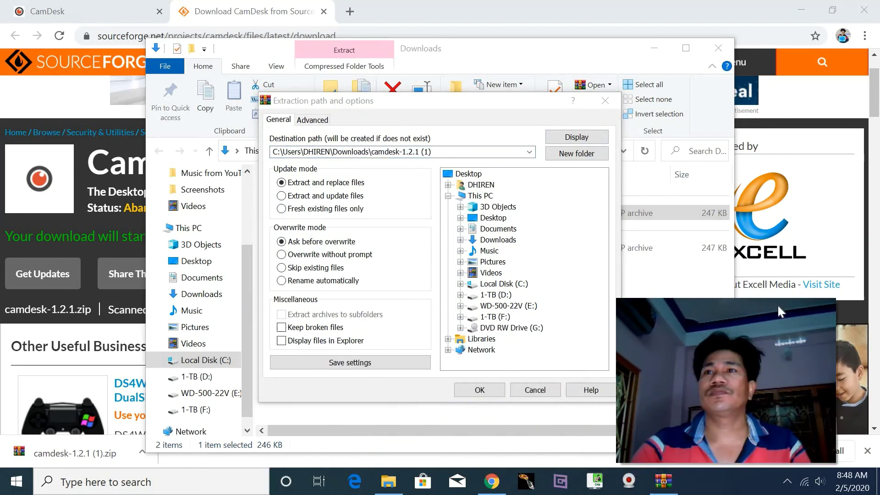
pyautogui.click(501, 240)
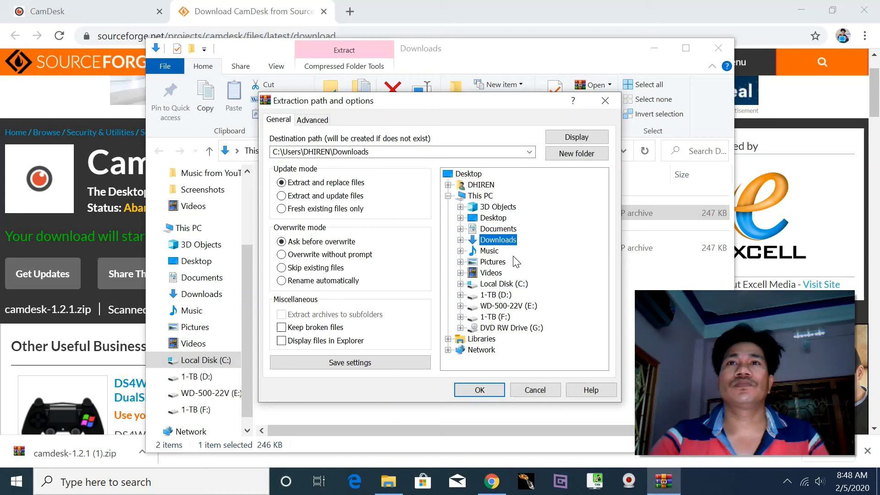
pyautogui.click(480, 389)
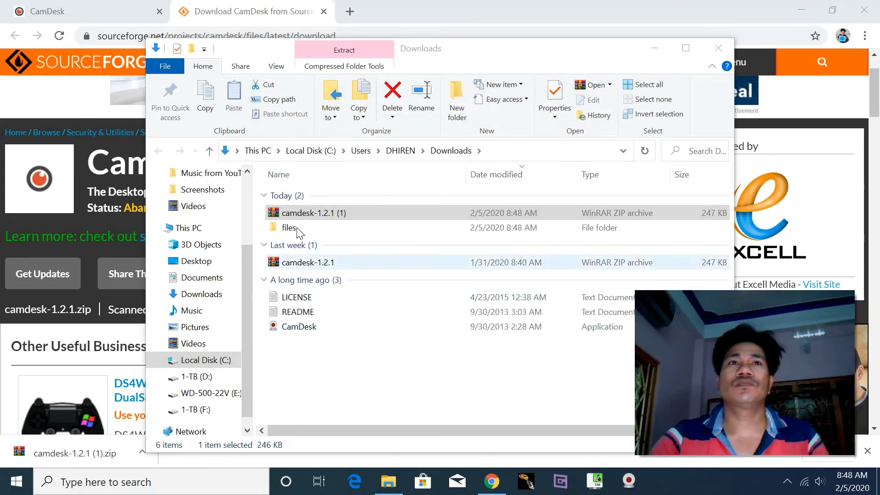
# - Maximise the Downloads window, look into the extracted "files" folder and move the webcam picture near the splash image
pyautogui.click(686, 48)
pyautogui.doubleClick(182, 186)
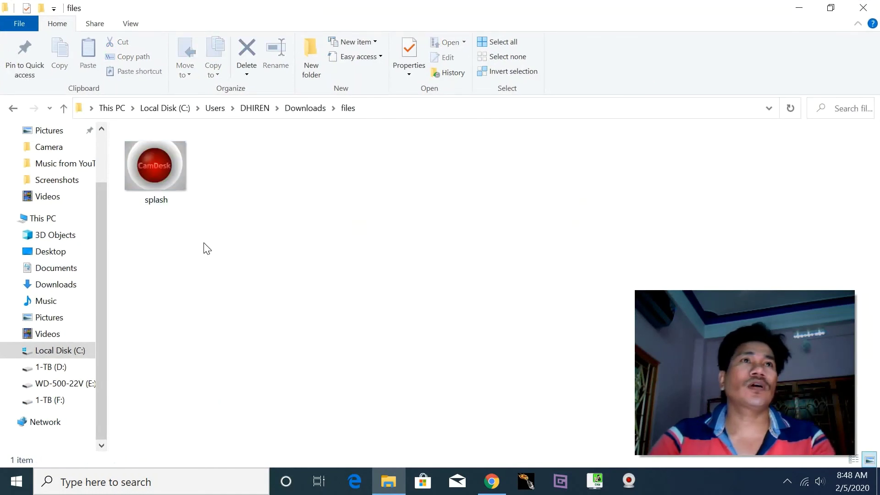
pyautogui.moveTo(736, 327); pyautogui.dragTo(369, 226)
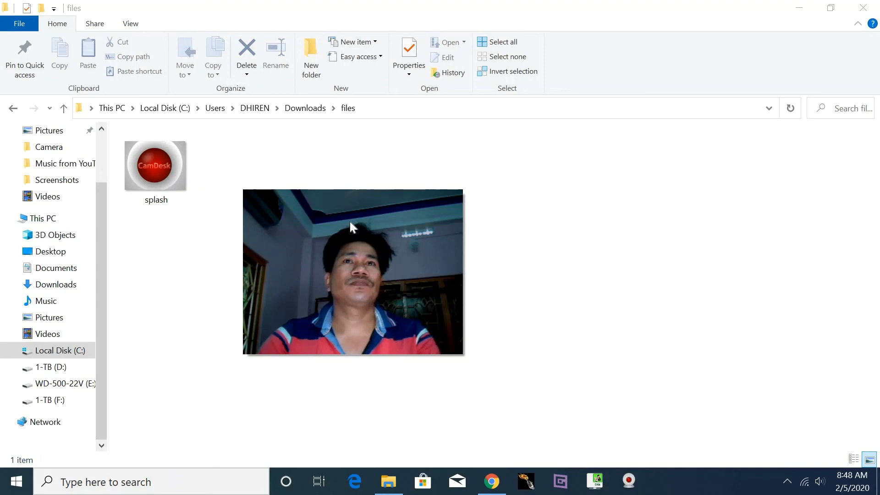
# - Clear the folder and browser windows from the desktop and place the webcam picture at its lower middle
pyautogui.click(863, 8)
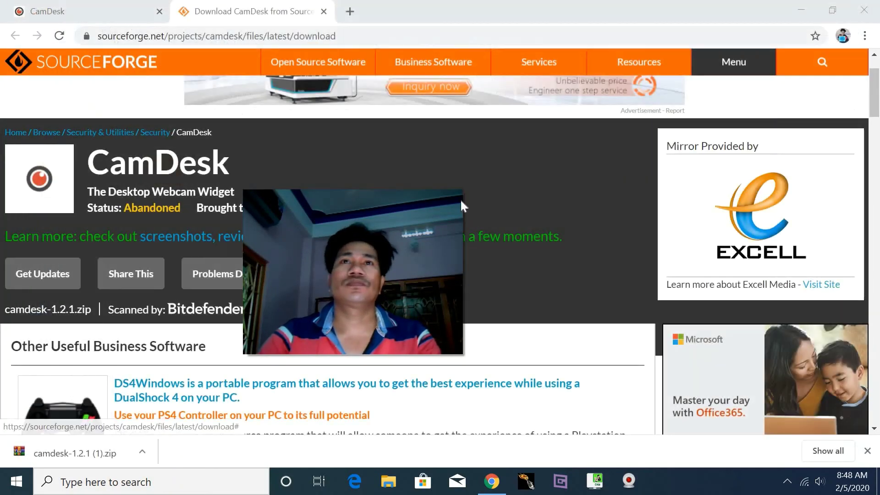
pyautogui.click(801, 11)
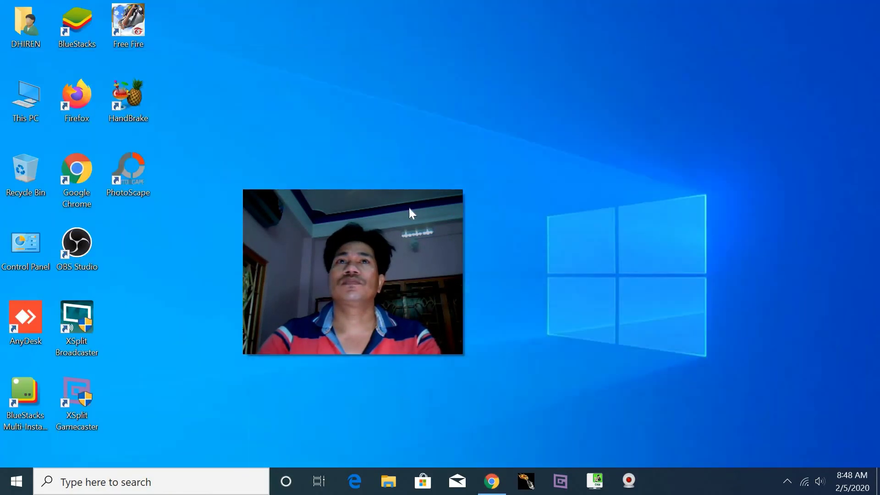
pyautogui.moveTo(408, 207); pyautogui.dragTo(492, 318)
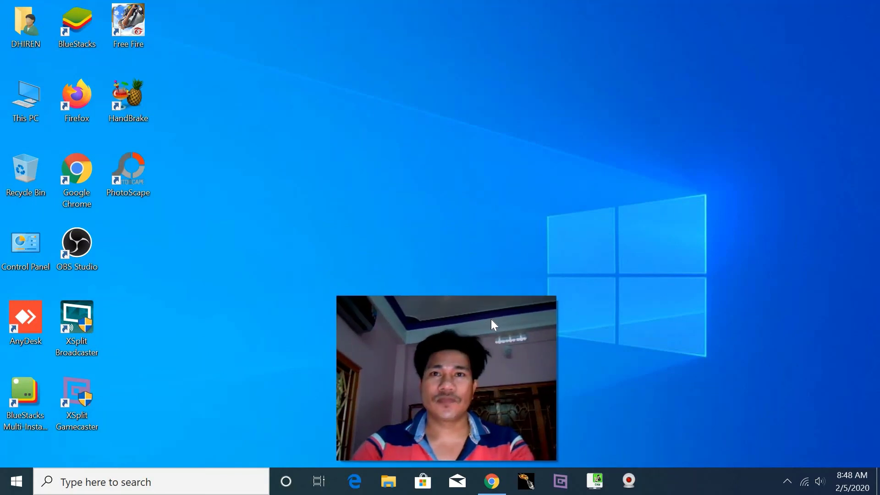